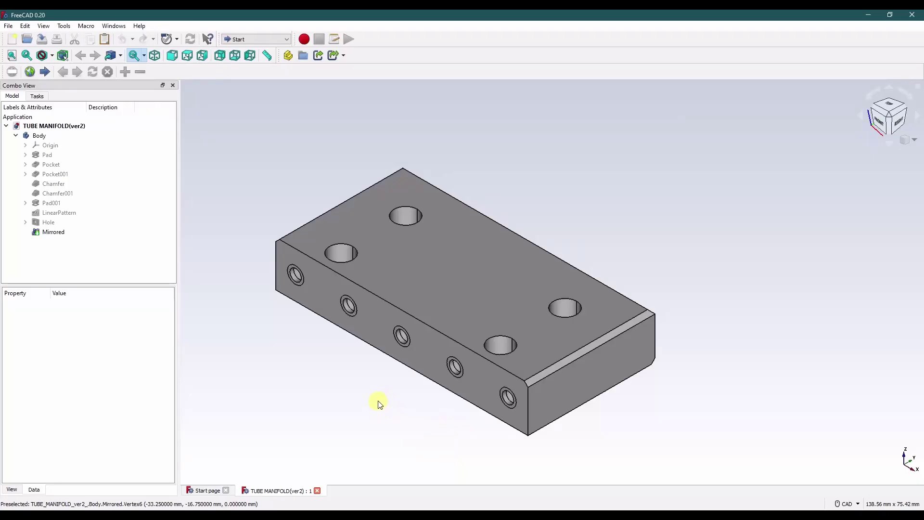
Orbit the manifold part, then open the Pad's sketch for editing and zoom in on it
middle_click_drag(378, 403, 460, 346)
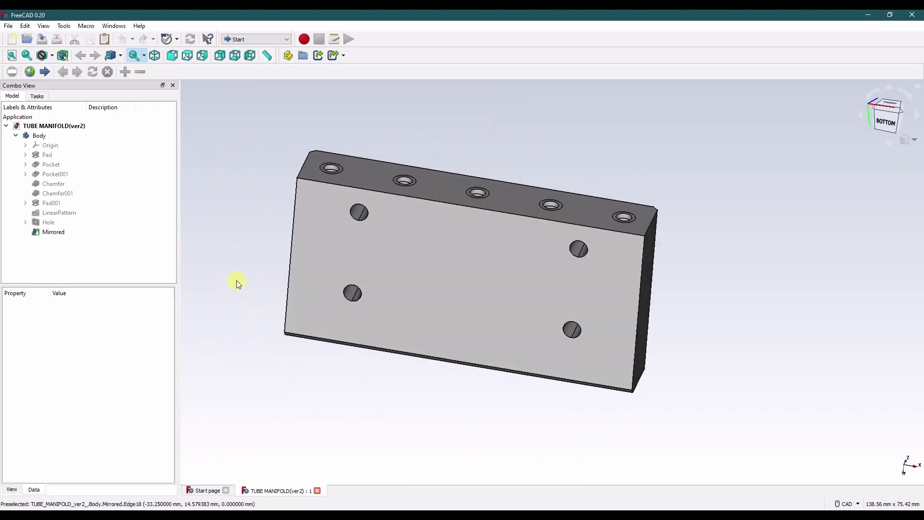
left_click(25, 154)
right_click(53, 164)
left_click(70, 171)
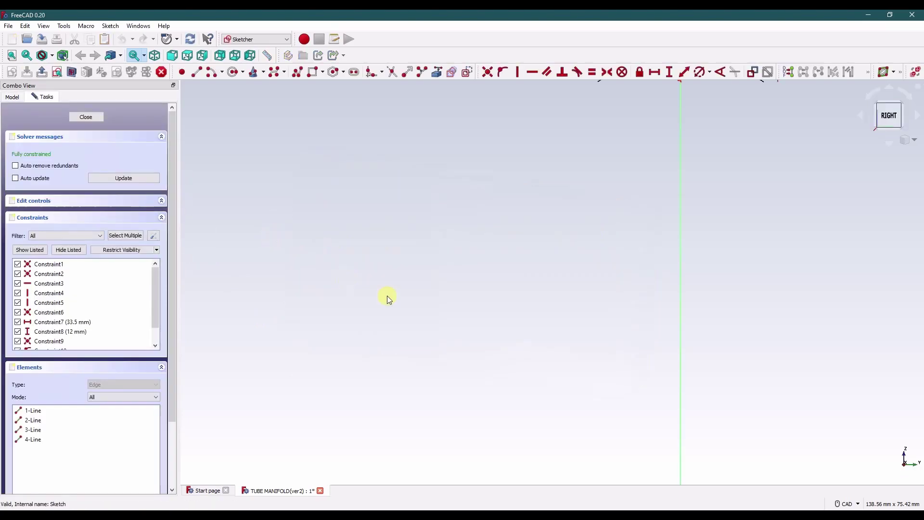
scroll(455, 295, "up", 3)
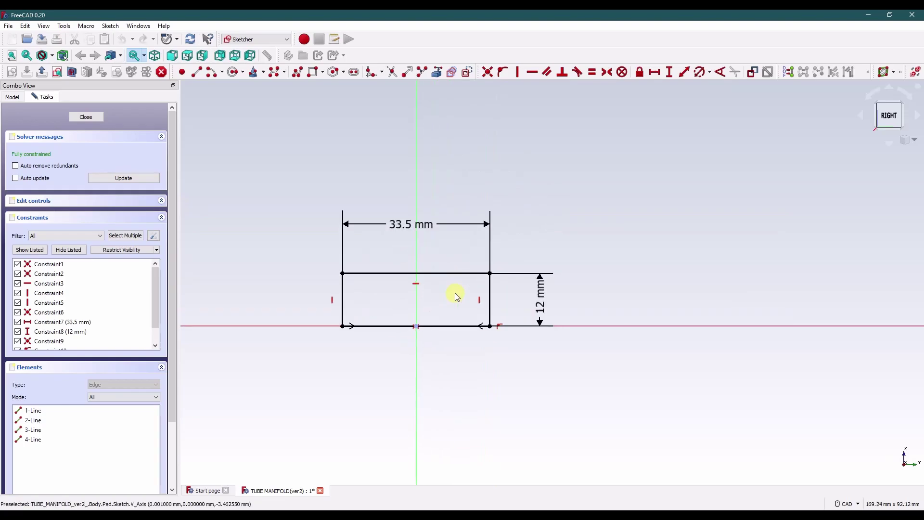
scroll(456, 295, "up", 1)
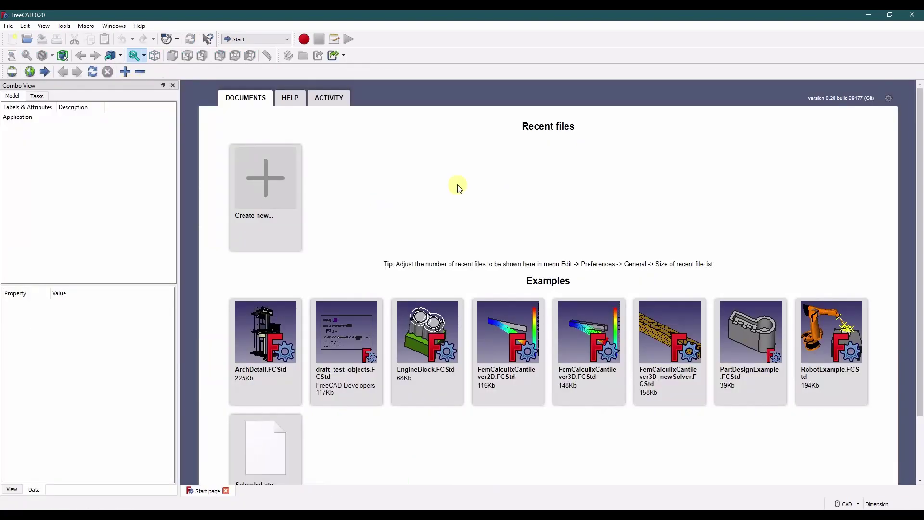
In Preferences > Workbenches, set Part Design to autoload and load it immediately
left_click(25, 26)
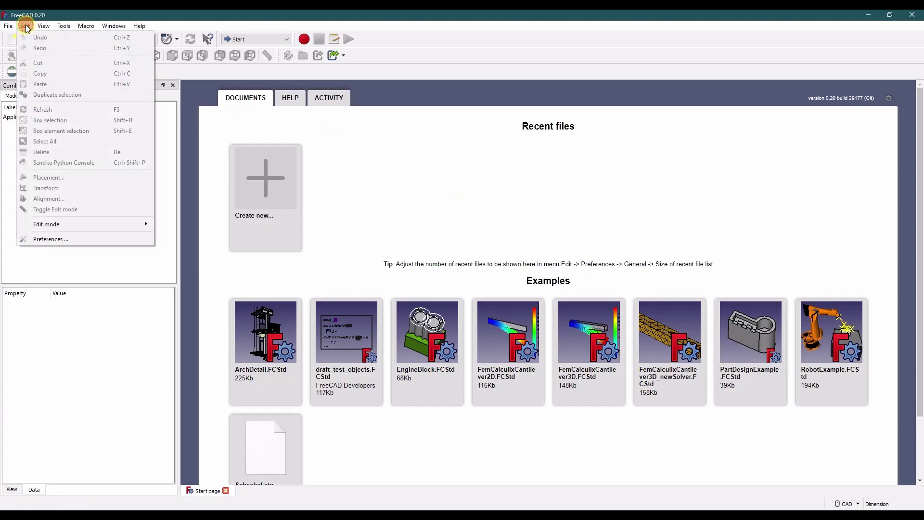
left_click(42, 239)
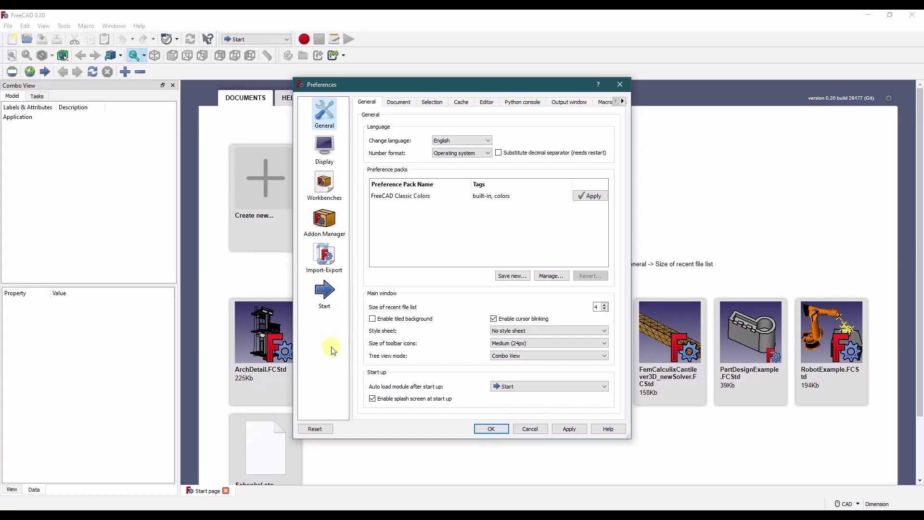
left_click(330, 191)
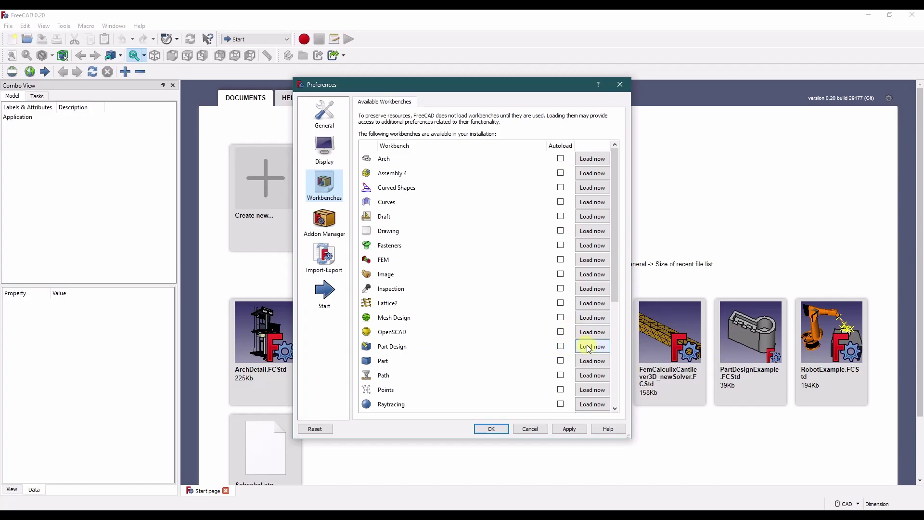
left_click(560, 346)
left_click(590, 347)
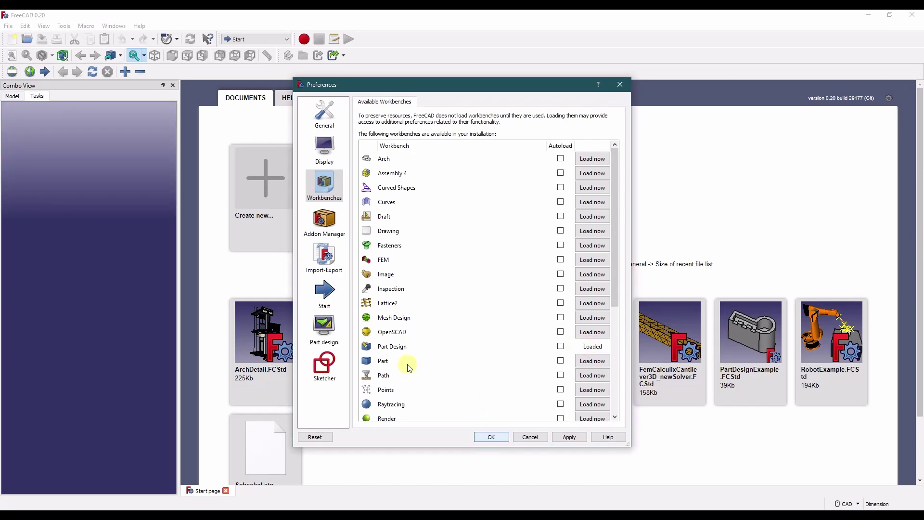
Browse the Part design General, Shape view and Shape appearance tabs, then switch to Sketcher preferences
left_click(321, 332)
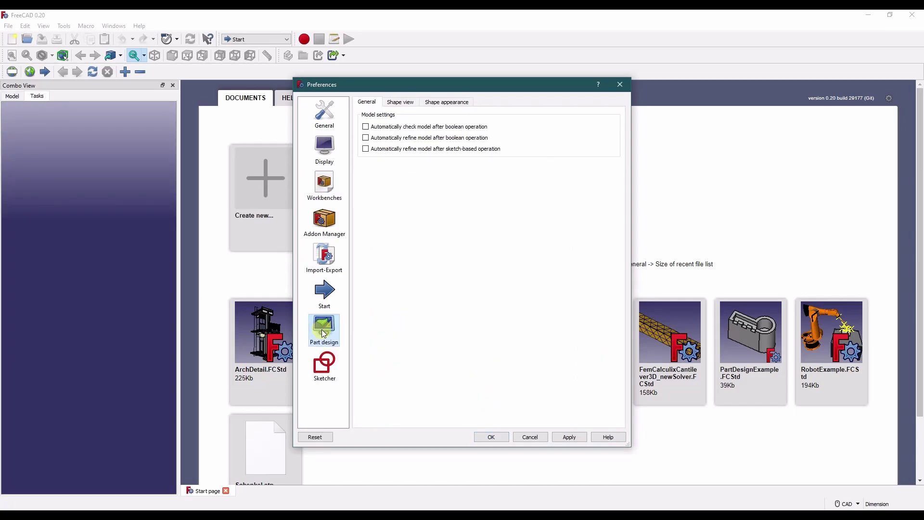
left_click(326, 369)
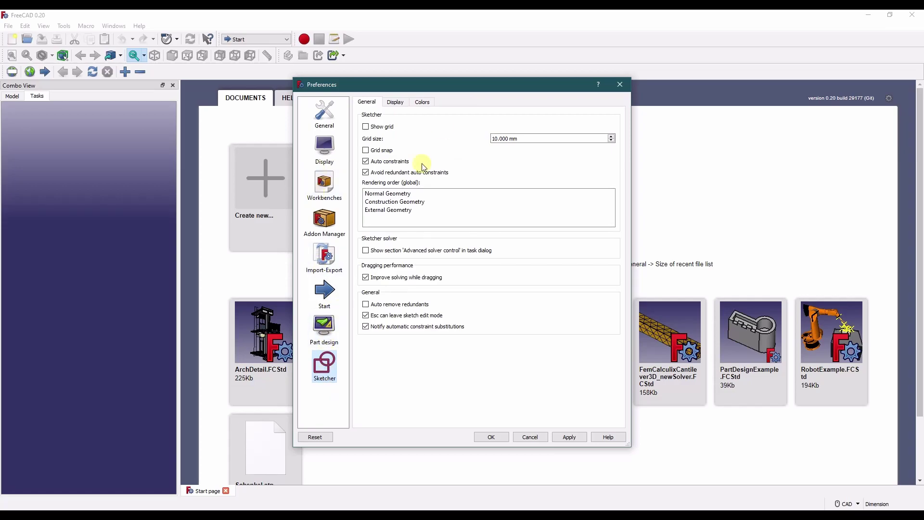
left_click(324, 332)
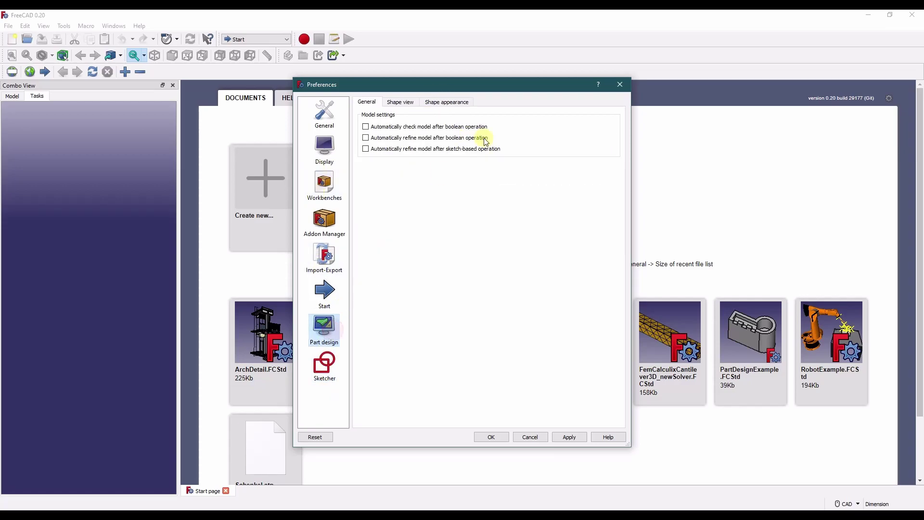
left_click(443, 101)
left_click(404, 101)
left_click(369, 102)
left_click(453, 102)
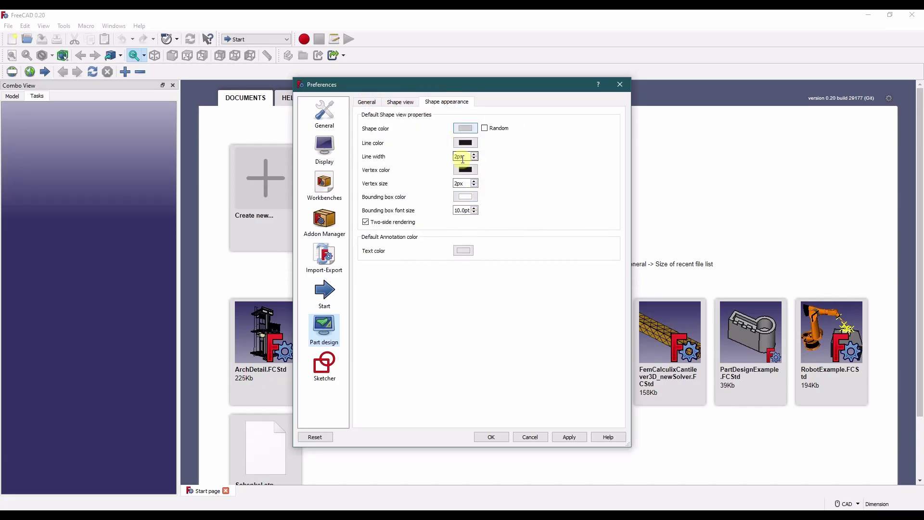
left_click(367, 102)
left_click(339, 377)
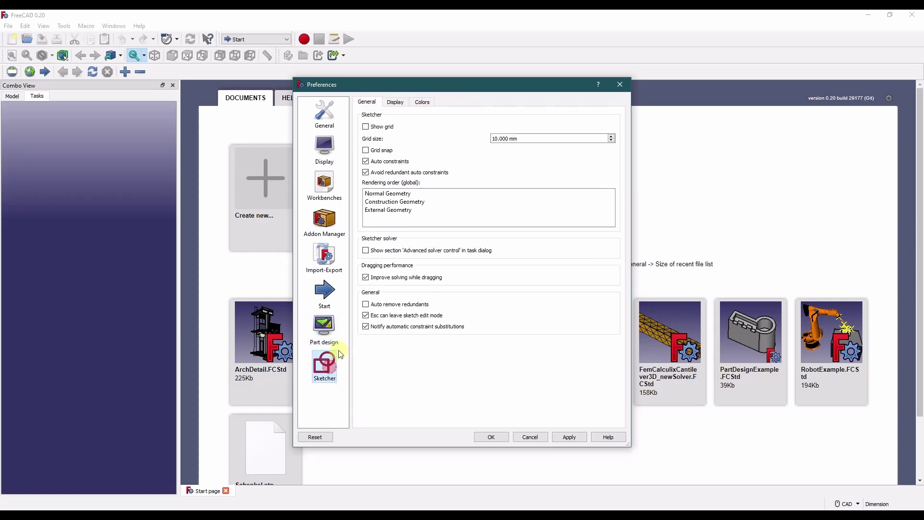
Switch the Sketcher preferences to the Colors tab
left_click(422, 102)
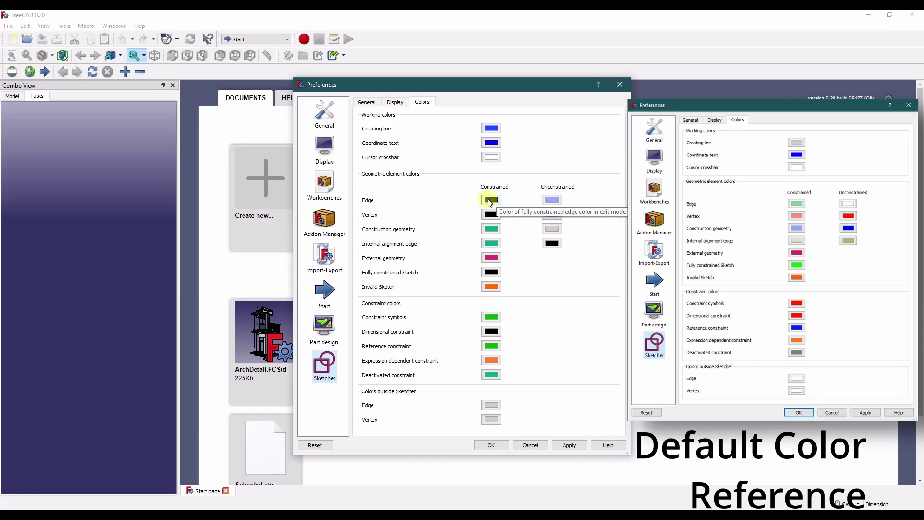
Inspect the unconstrained edge and vertex colours, cancelling both Select Color dialogs unchanged
left_click(553, 200)
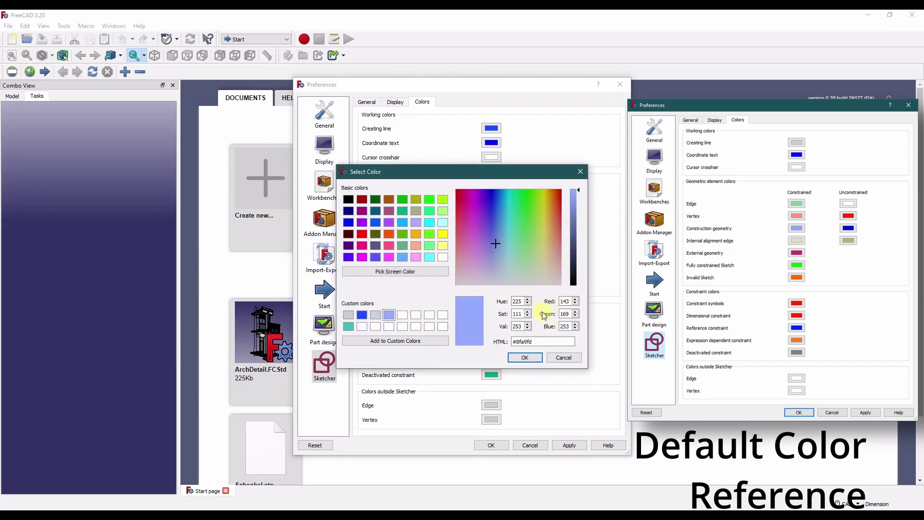
left_click(563, 358)
left_click(550, 214)
left_click(567, 359)
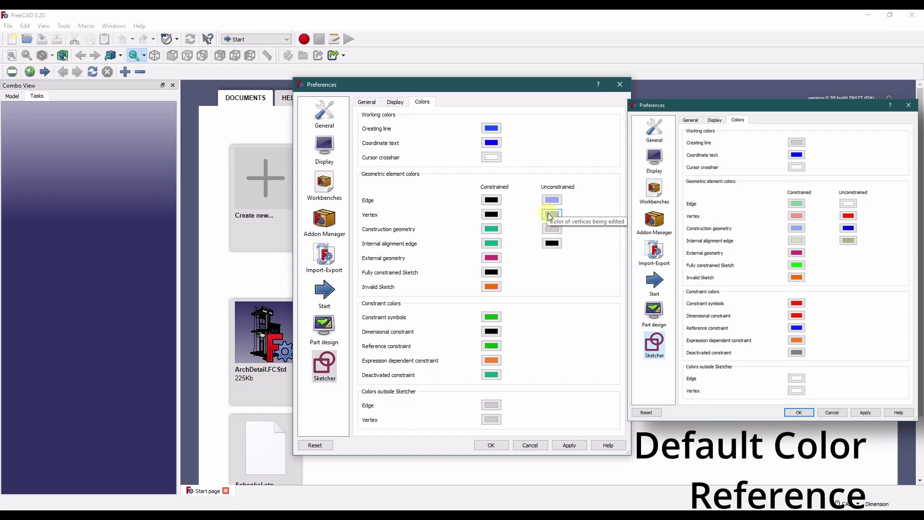
Review the construction and internal alignment colours, then set unconstrained construction geometry to light grey #cccccc
left_click(492, 229)
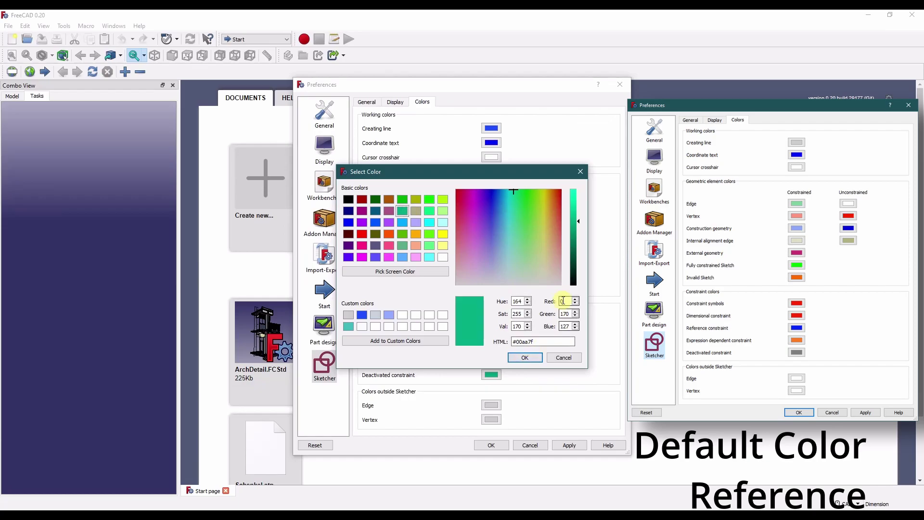
left_click(524, 357)
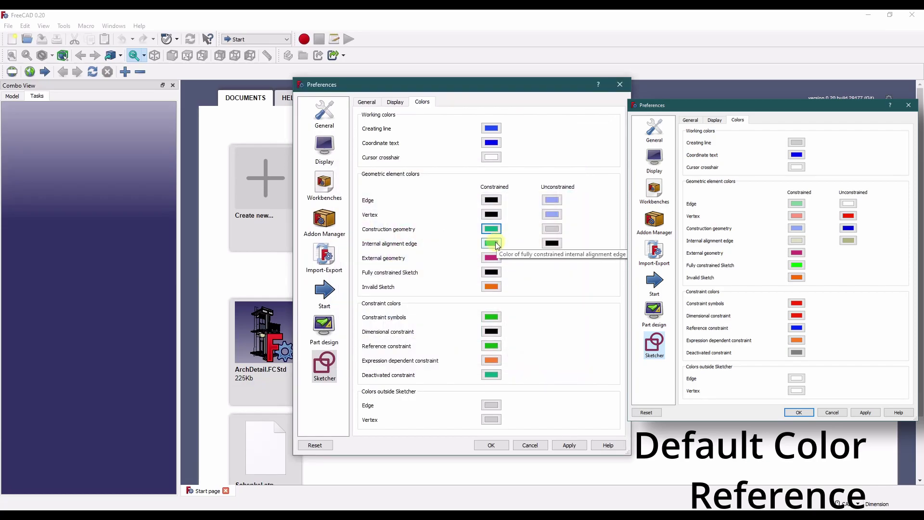
left_click(496, 244)
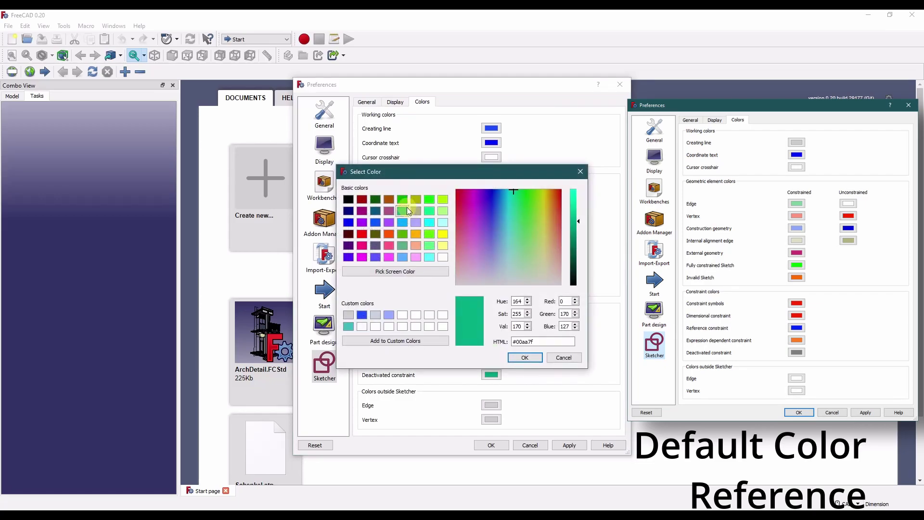
left_click(562, 356)
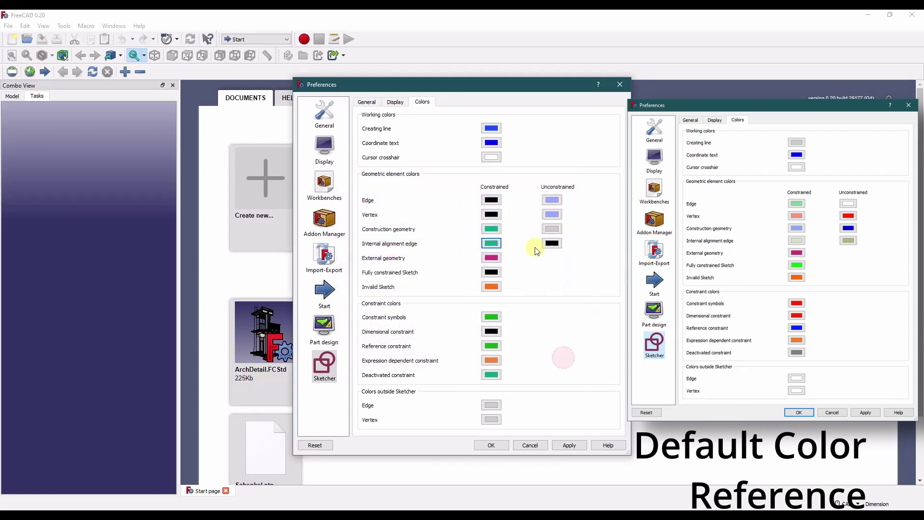
left_click(552, 229)
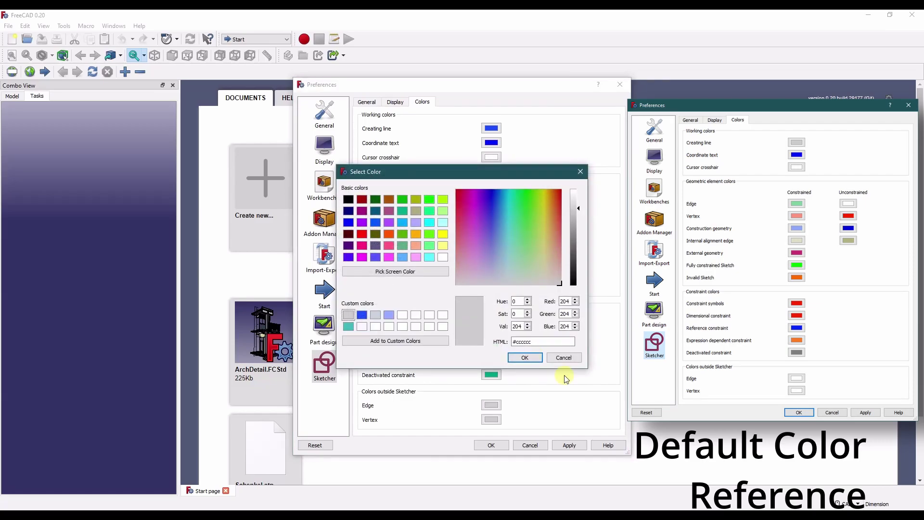
left_click(574, 358)
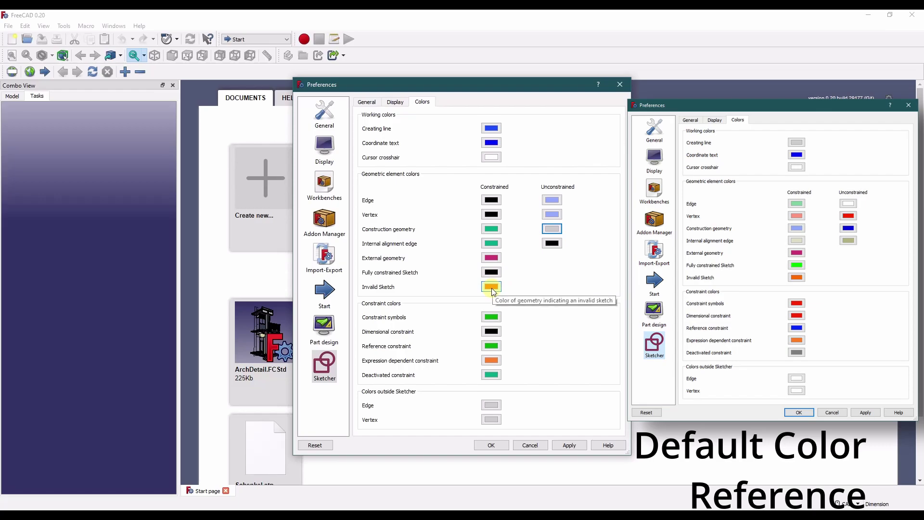
Check the constraint symbol, dimensional, reference and deactivated constraint colours, leaving each unchanged
left_click(492, 332)
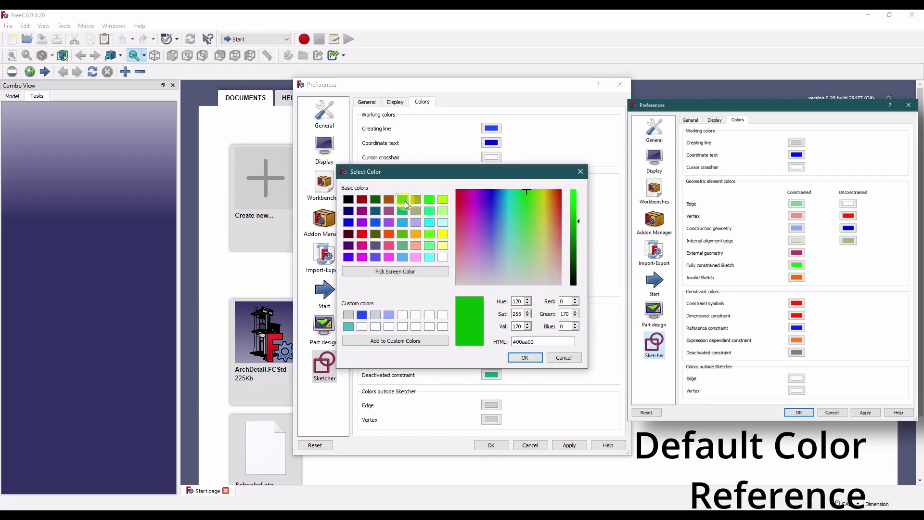
left_click(562, 359)
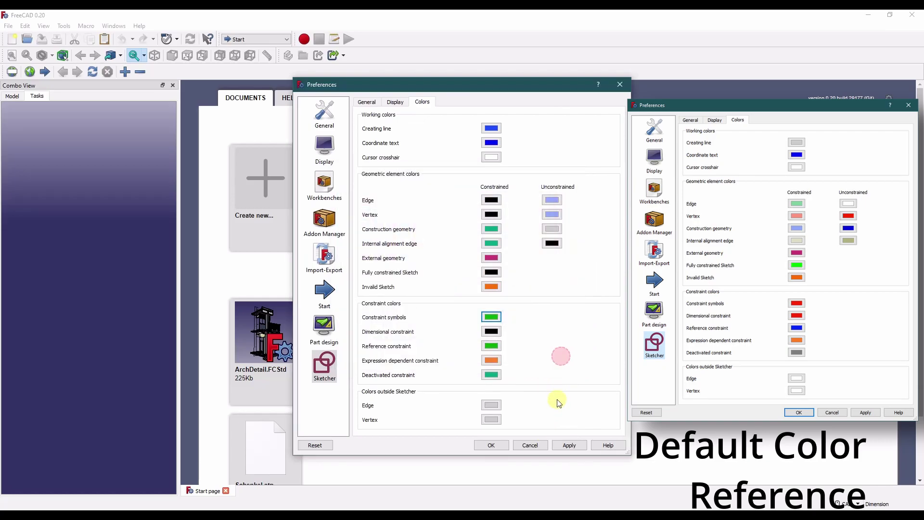
left_click(497, 331)
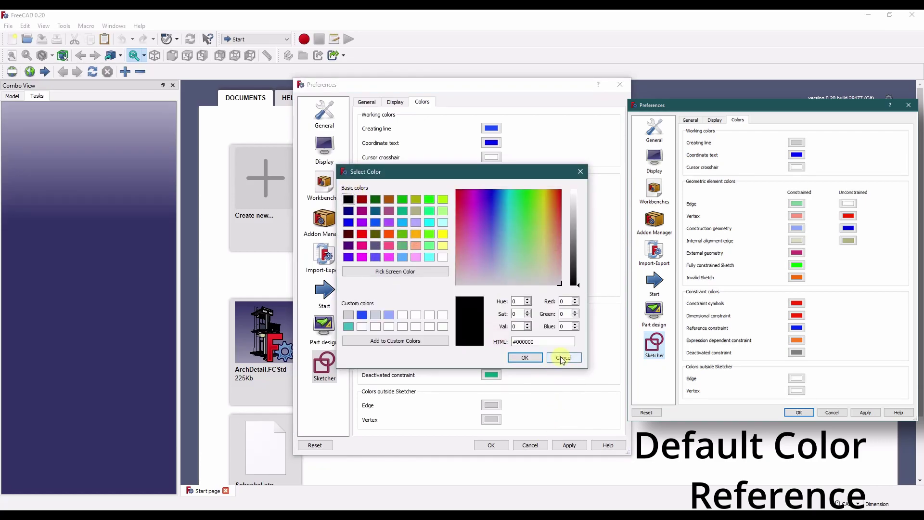
left_click(562, 359)
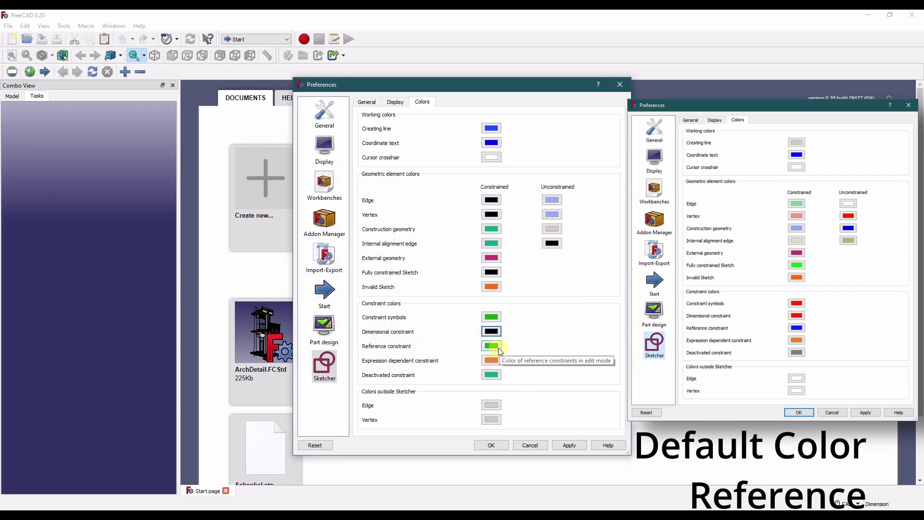
left_click(492, 345)
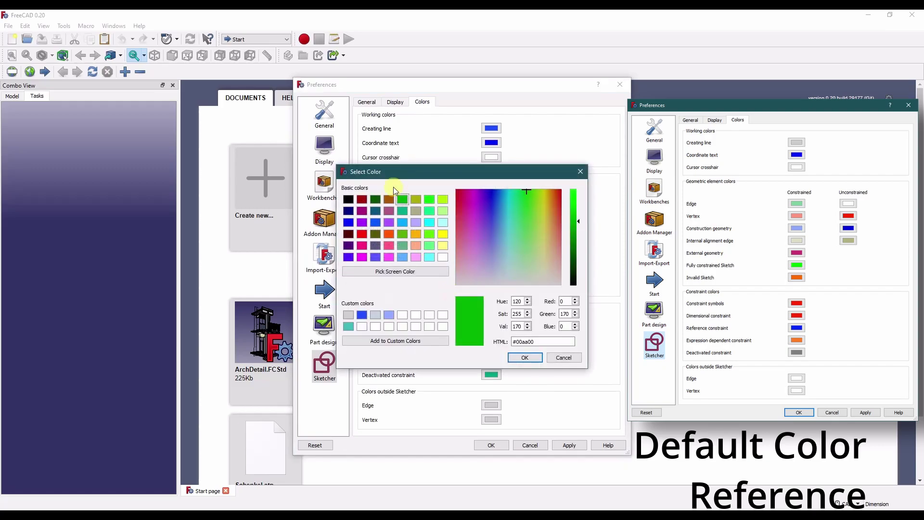
left_click(564, 357)
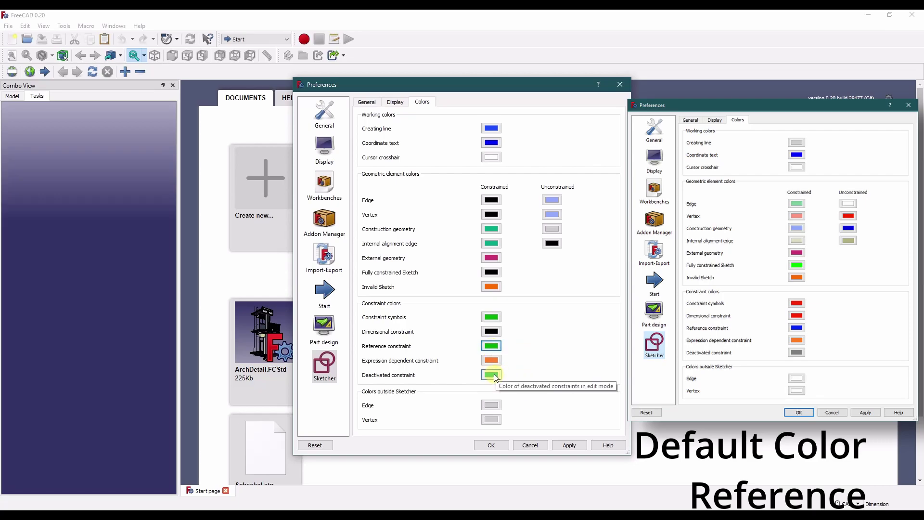
left_click(491, 375)
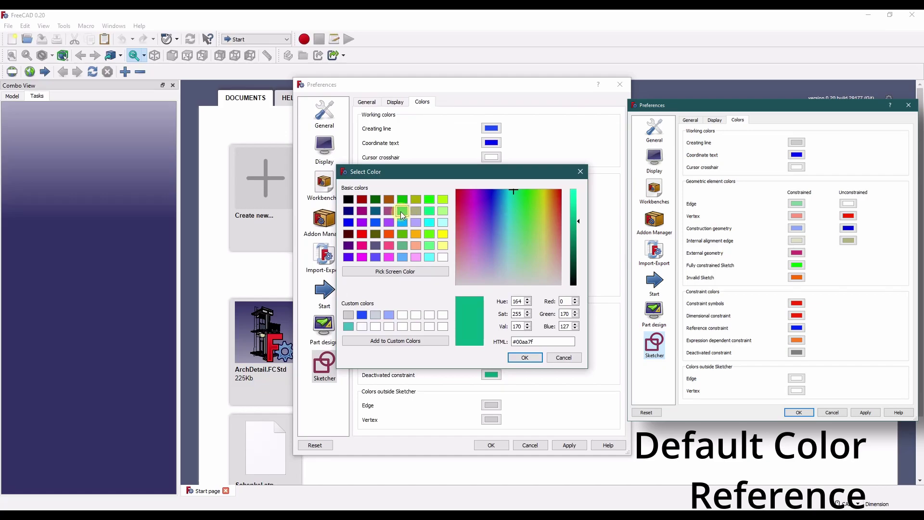
left_click(563, 358)
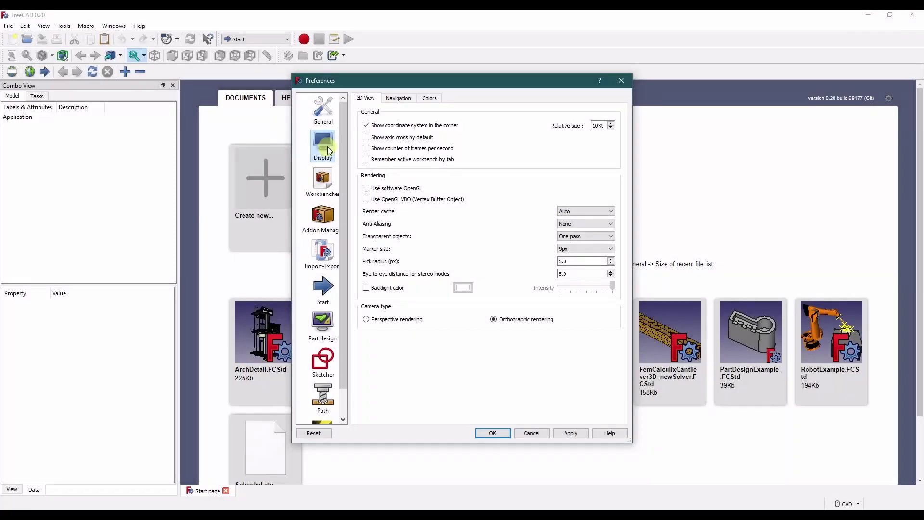
In Display colour settings, cancel a custom colour trial and pick the second background gradient colour
left_click(429, 98)
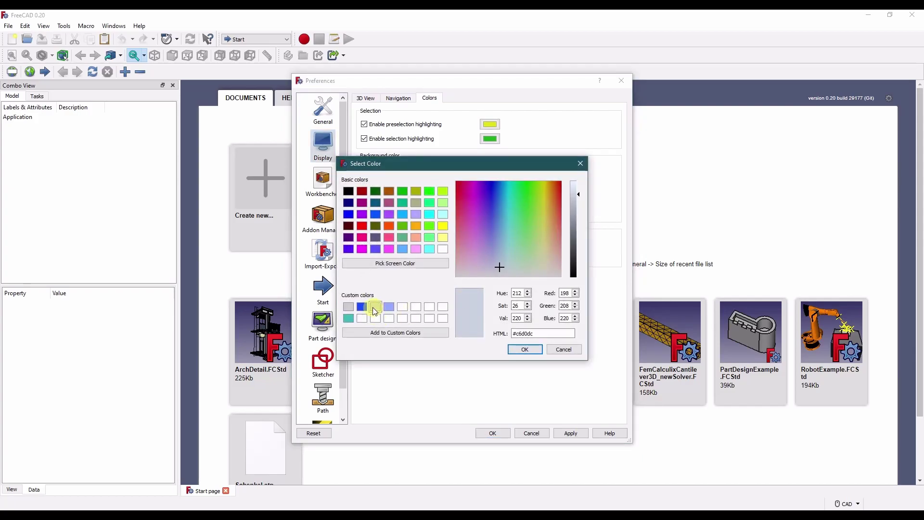
left_click(374, 308)
left_click(560, 349)
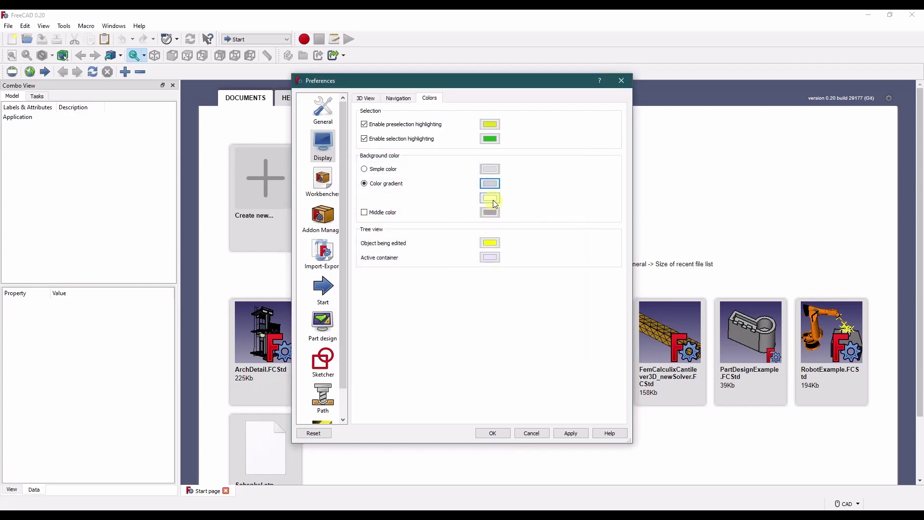
left_click(493, 200)
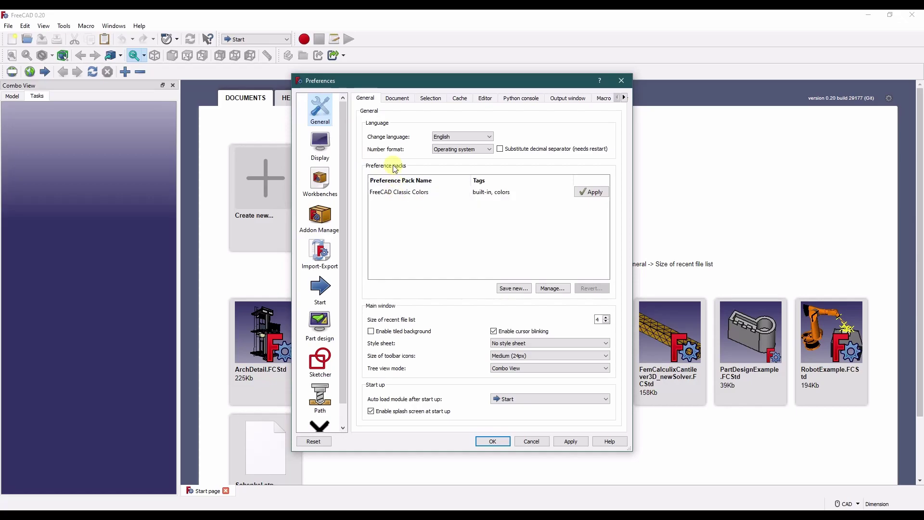
Save the current settings as a new preference pack named 'CustomPrefPack'
left_click(513, 288)
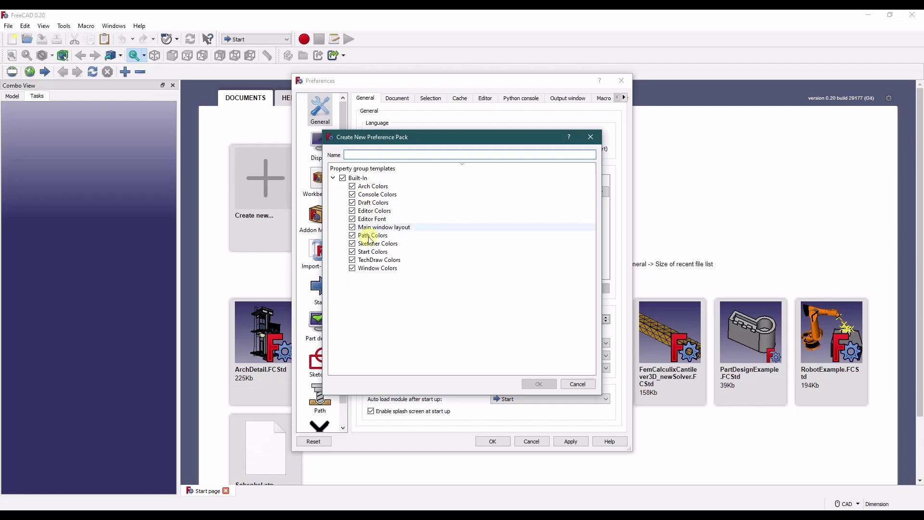
left_click(378, 155)
type("C")
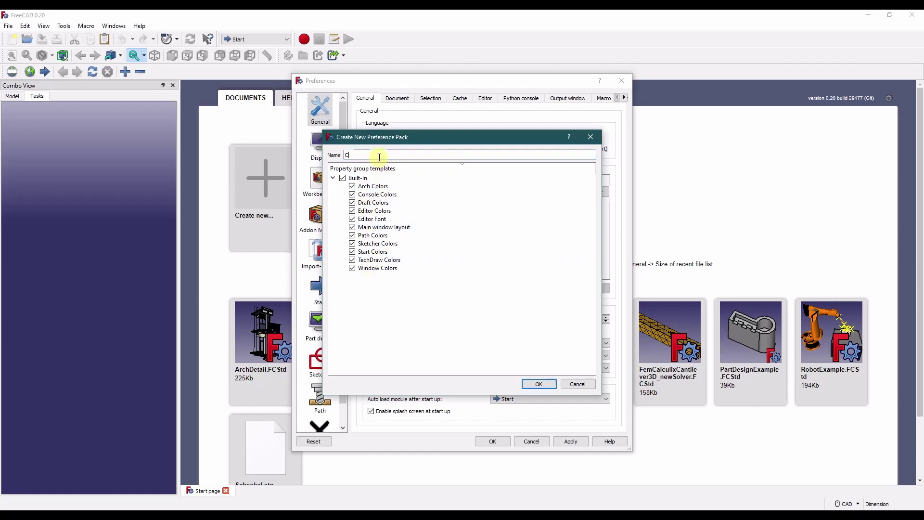
type("ustomPrefPack")
left_click(538, 383)
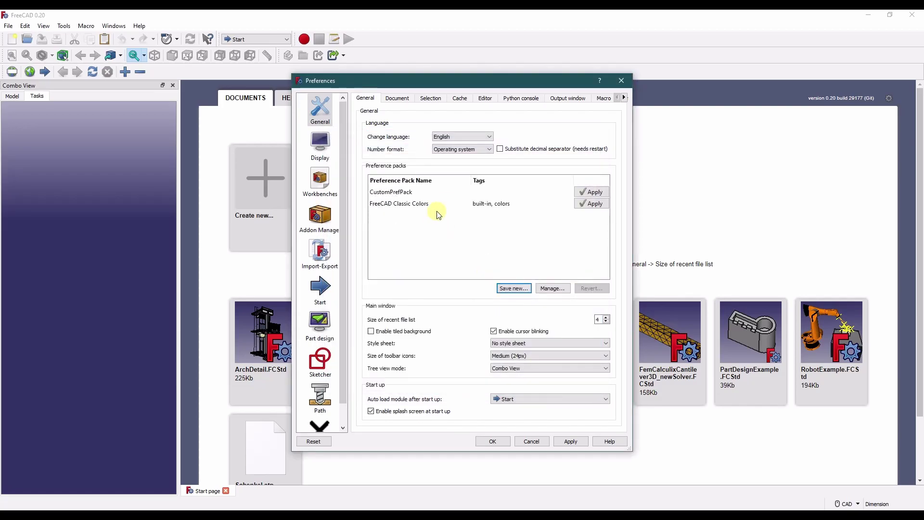
Confirm the Preferences dialog with OK to apply all changes
left_click(492, 442)
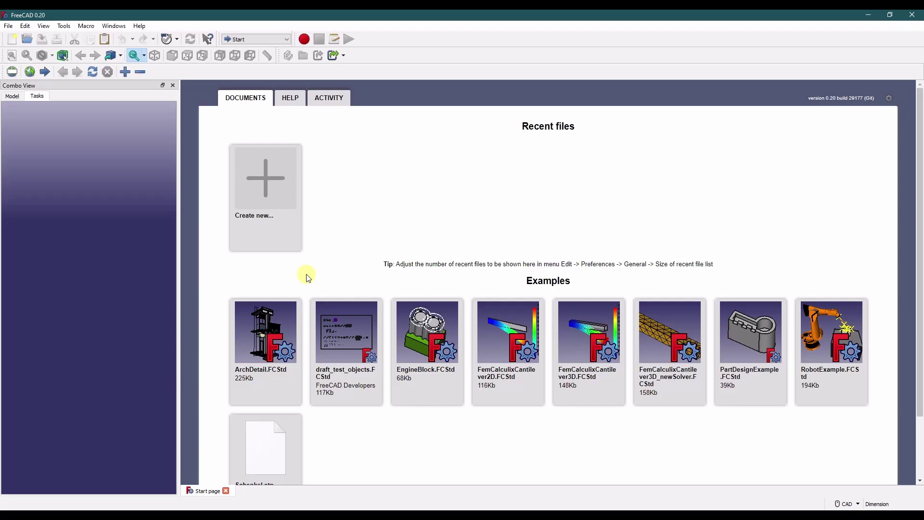